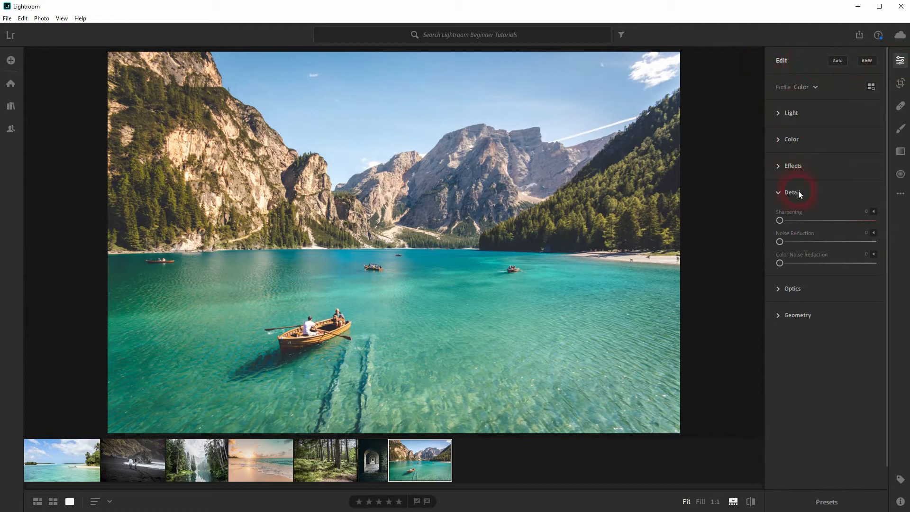
- Open the Detail panel and preview Sharpening at 150 on a zoomed-in view of the mountains, returning it to 0
left_click(791, 192)
left_click(792, 193)
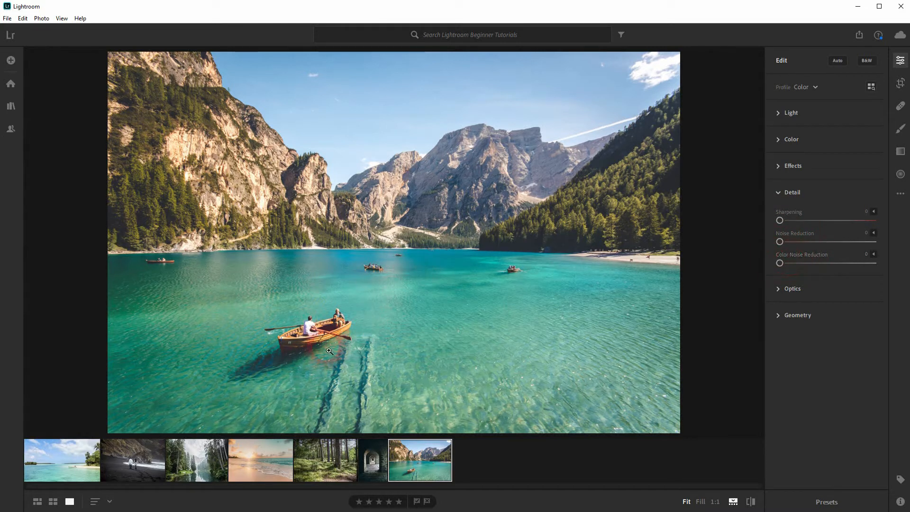
mouse_move(780, 220)
left_mouse_down()
mouse_move(884, 222)
mouse_move(763, 223)
left_mouse_up()
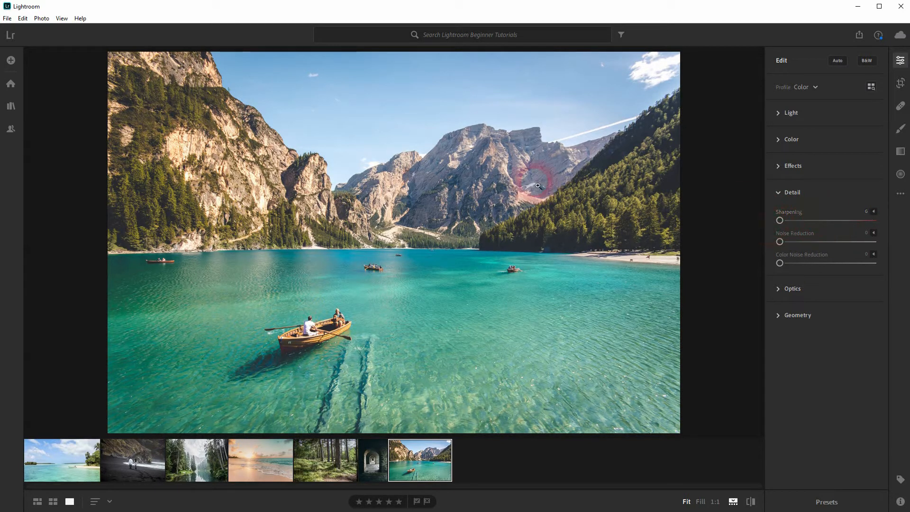
left_click(347, 188)
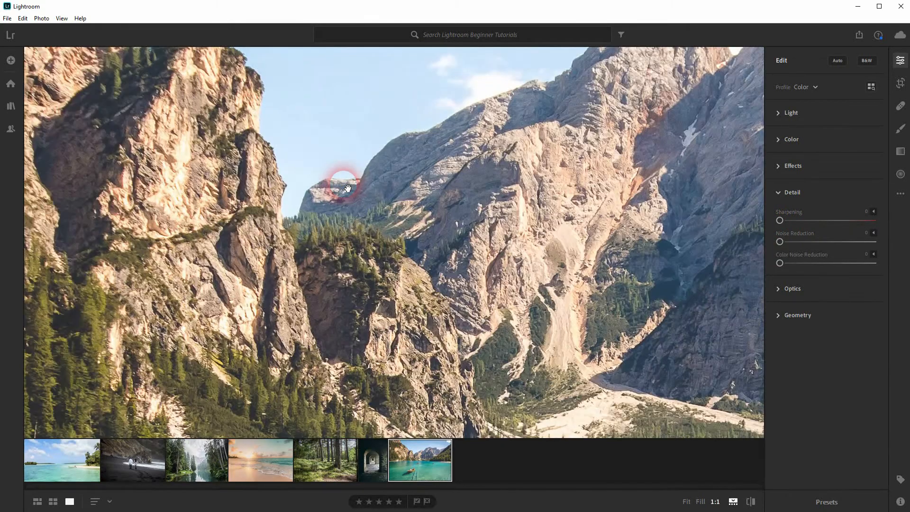
left_click_drag(304, 146, 297, 264)
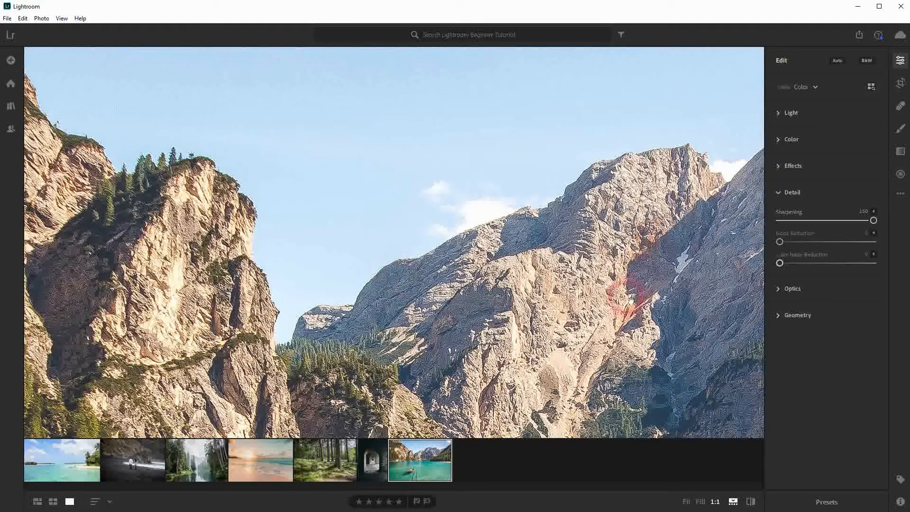
left_click_drag(873, 220, 898, 240)
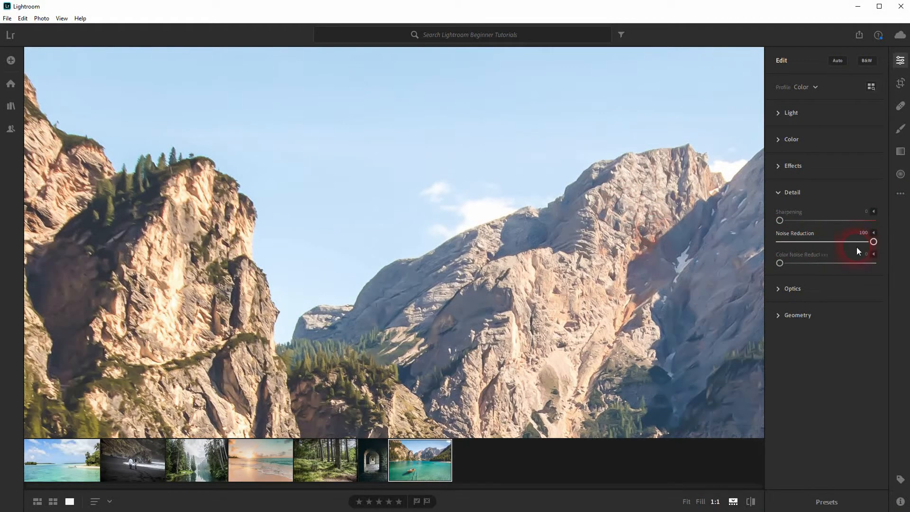
- Set Noise Reduction to 31 and raise its Detail and Contrast sub-sliders
left_click_drag(873, 242, 809, 244)
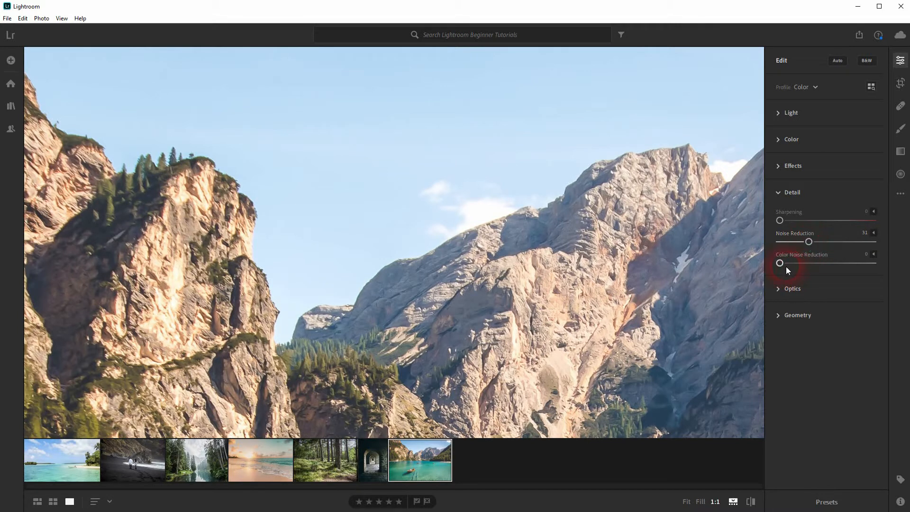
left_click(873, 232)
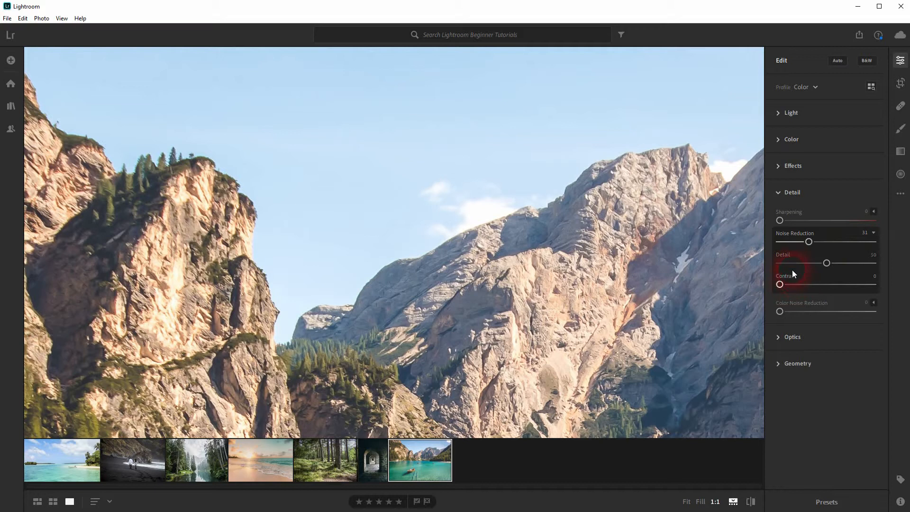
left_click_drag(827, 265, 844, 272)
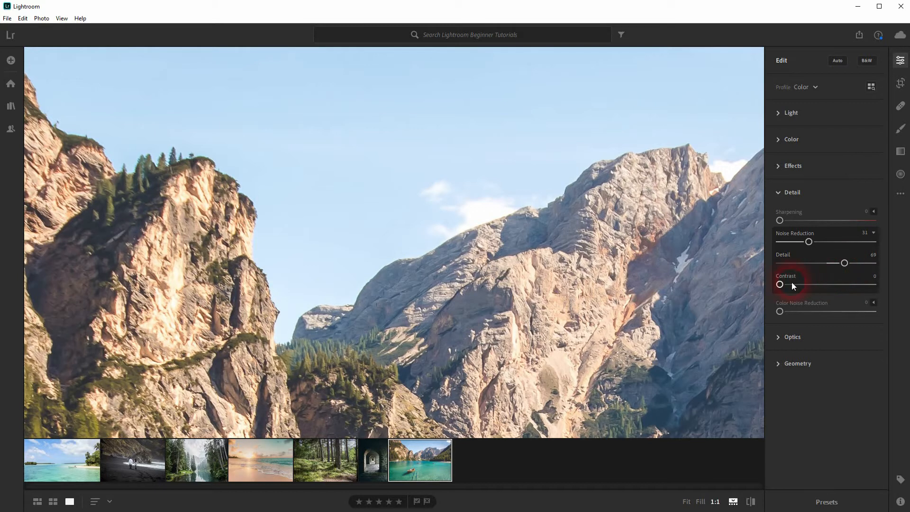
left_click_drag(781, 285, 809, 287)
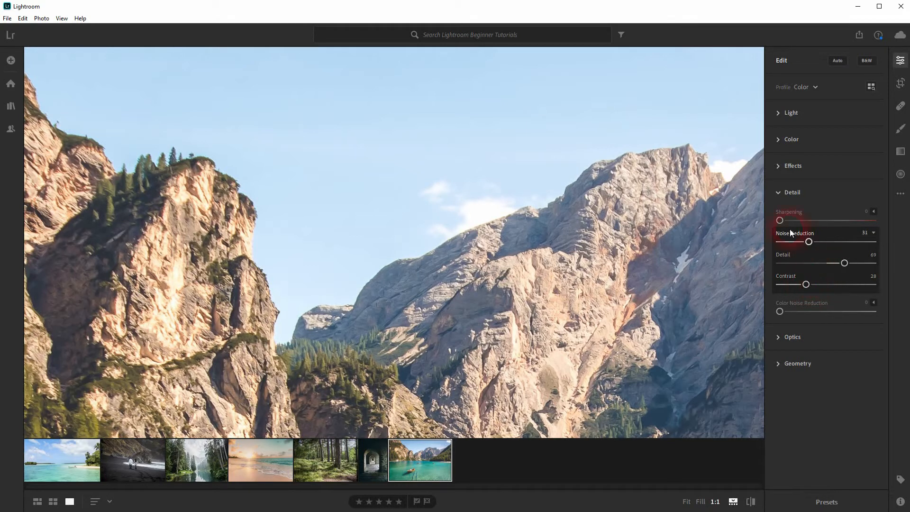
left_click(873, 232)
- Set Color Noise Reduction to 26, with its Detail at 65 and Smoothness at 32
left_click(866, 256)
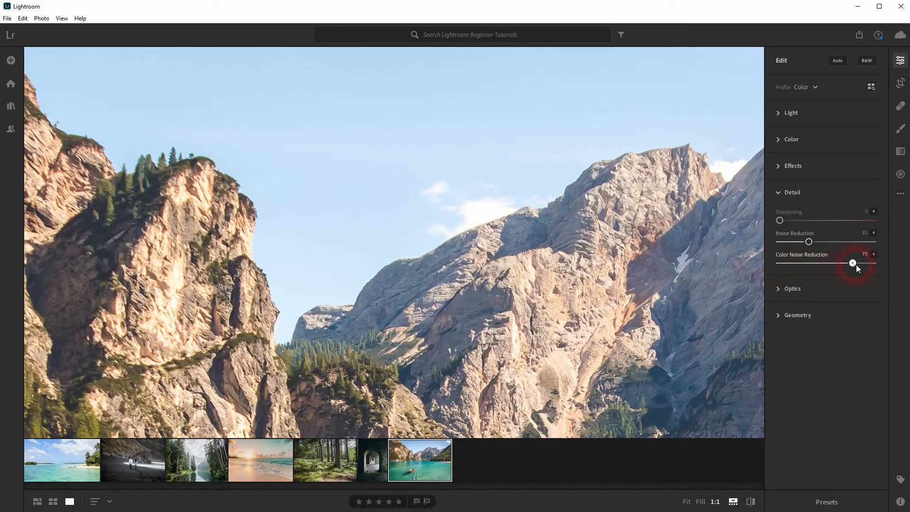
left_click_drag(898, 259, 816, 266)
left_click(873, 254)
mouse_move(826, 284)
left_mouse_down()
mouse_move(877, 283)
mouse_move(778, 281)
mouse_move(867, 279)
mouse_move(804, 289)
mouse_move(848, 286)
mouse_move(840, 285)
left_mouse_up()
mouse_move(826, 305)
left_mouse_down()
mouse_move(863, 305)
mouse_move(740, 296)
mouse_move(808, 310)
left_mouse_up()
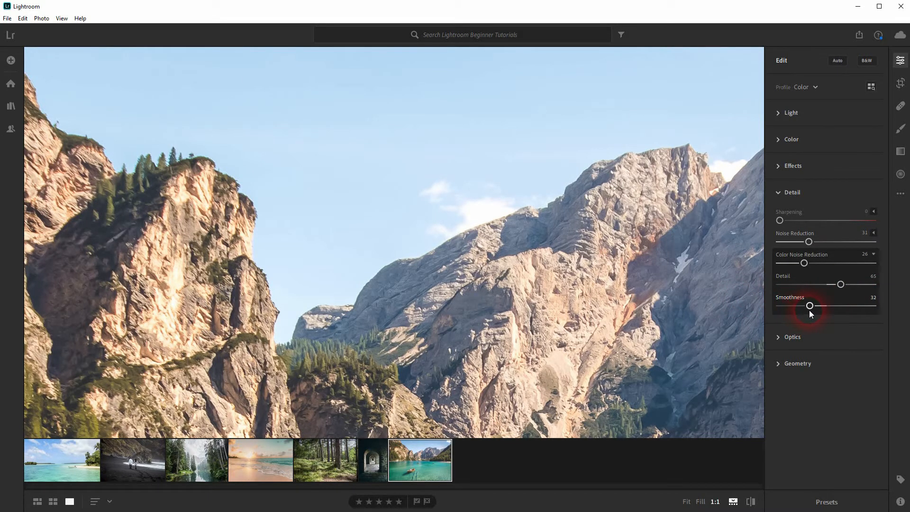
left_click(874, 252)
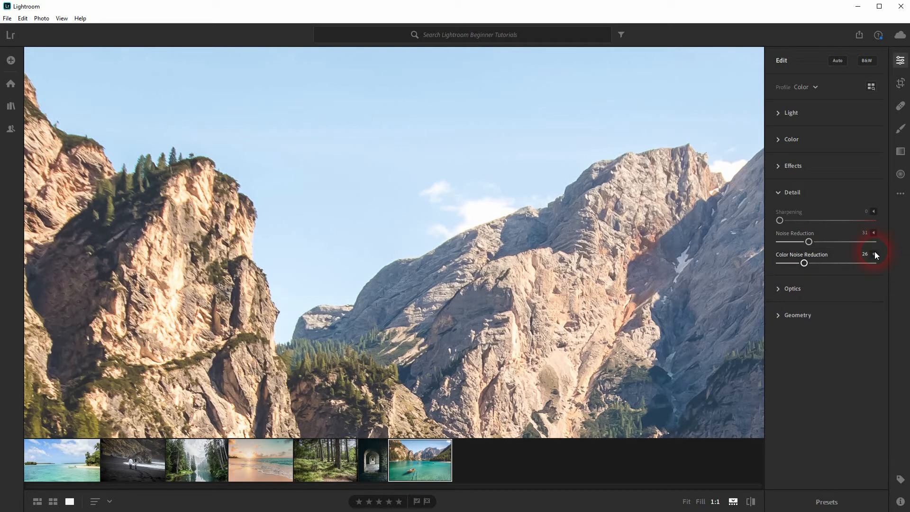
- Set Sharpening to 150 and its Radius to 0.6 while inspecting the zoomed-in mountain
left_click(873, 211)
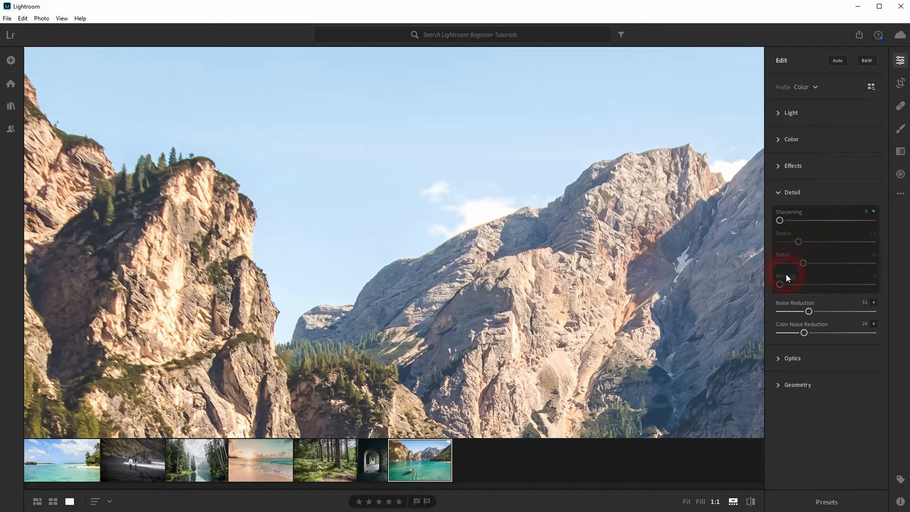
left_click_drag(780, 220, 887, 218)
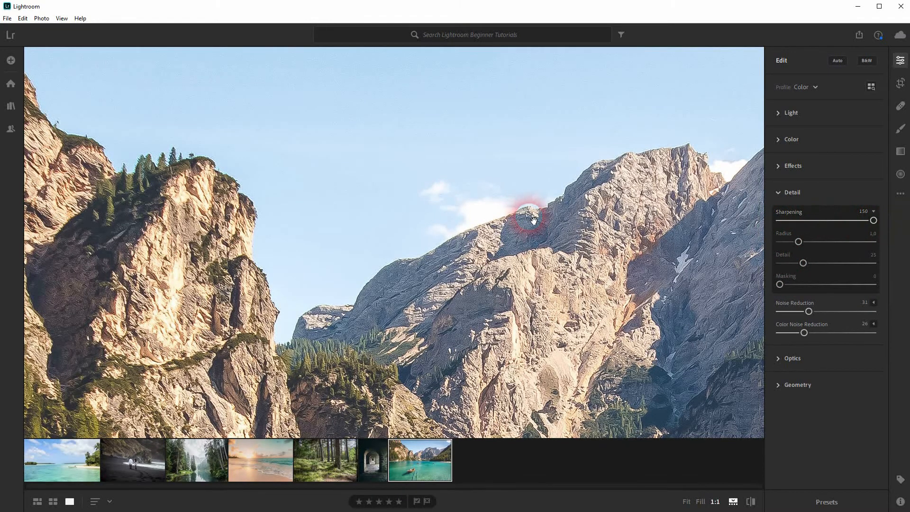
left_click(434, 180)
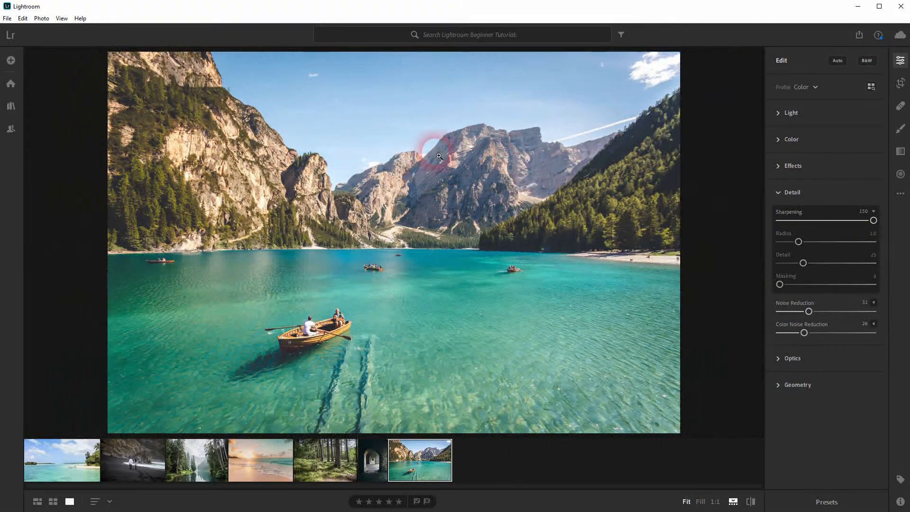
left_click_drag(873, 220, 891, 223)
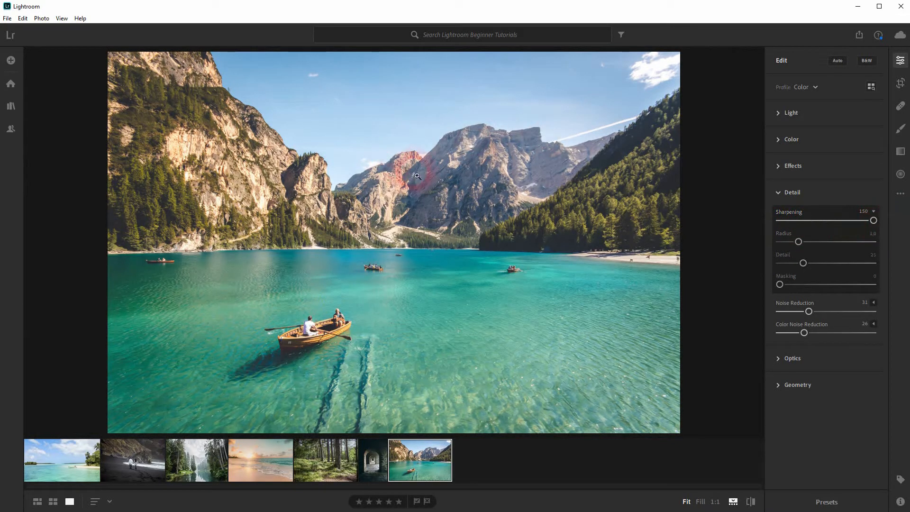
left_click(334, 180)
left_click_drag(430, 165, 430, 254)
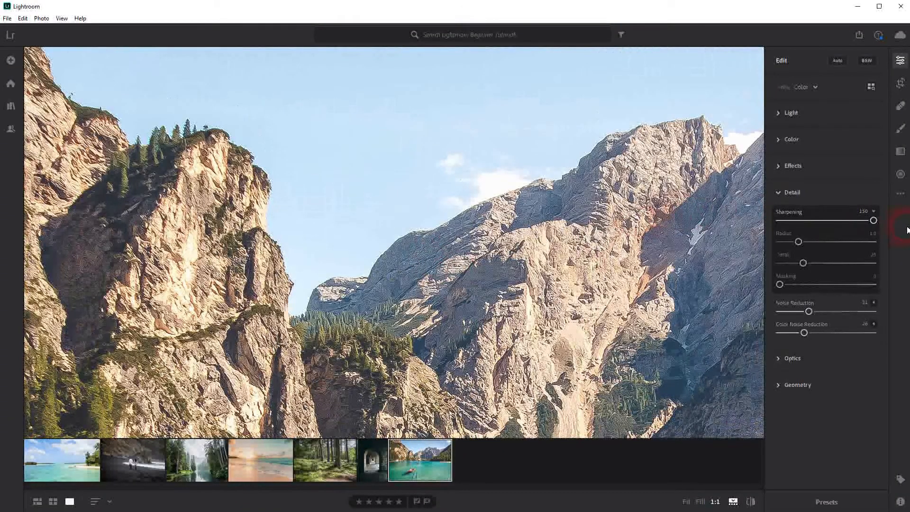
left_click_drag(799, 242, 890, 247)
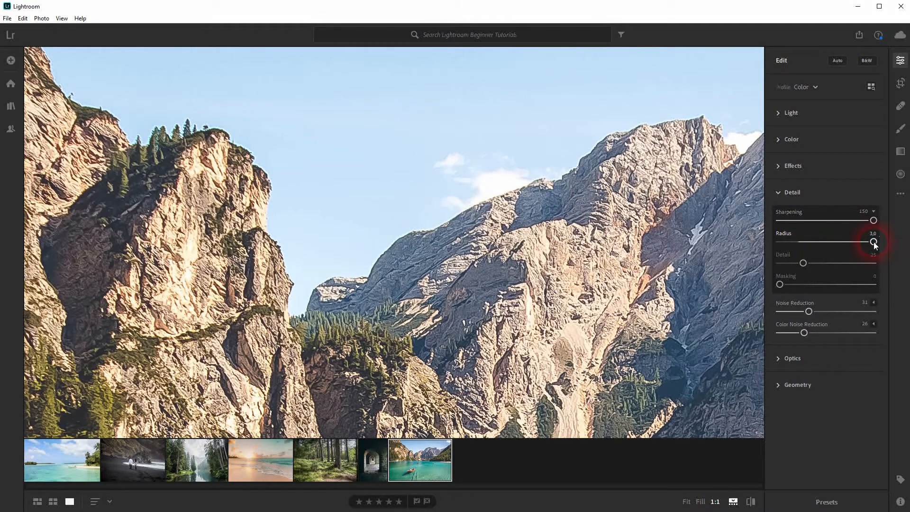
left_click_drag(860, 245, 769, 264)
- Set the sharpening Detail to 6 while previewing the sharpening mask
key("alt")
left_click(530, 197)
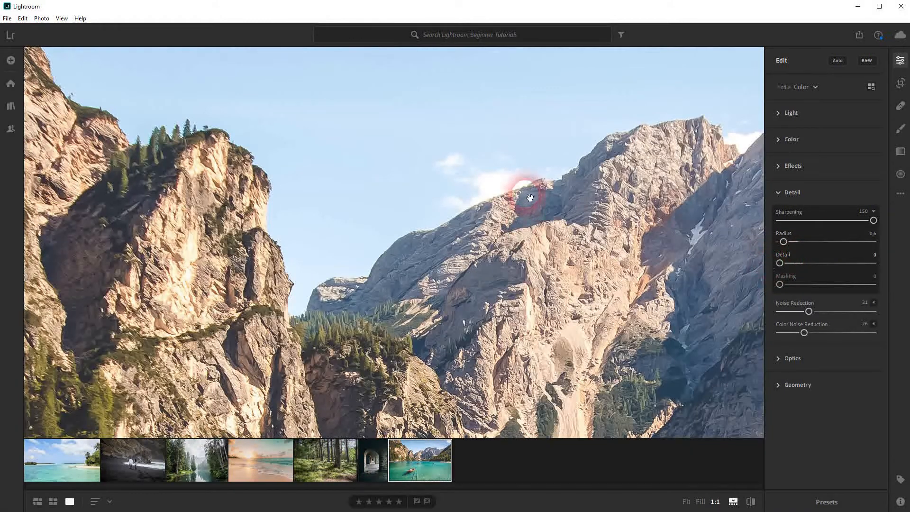
left_click_drag(779, 263, 815, 267)
key("alt")
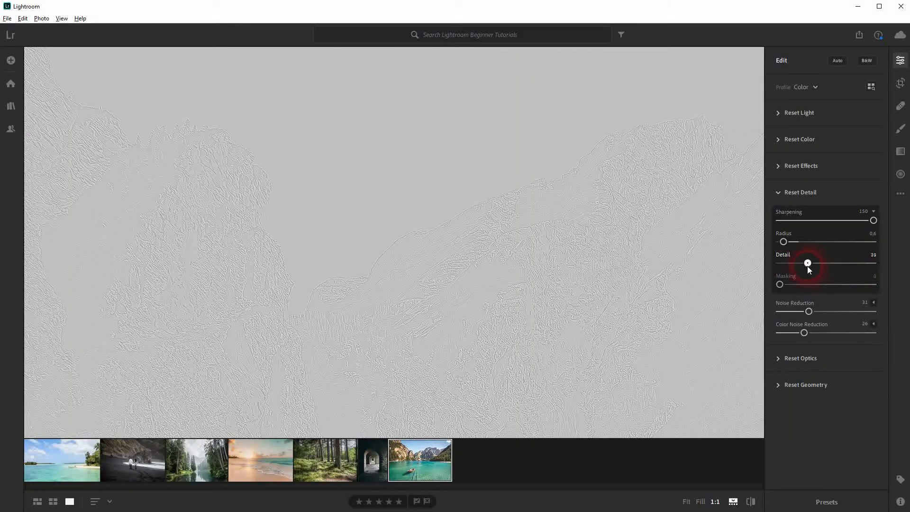
left_click_drag(873, 263, 785, 267)
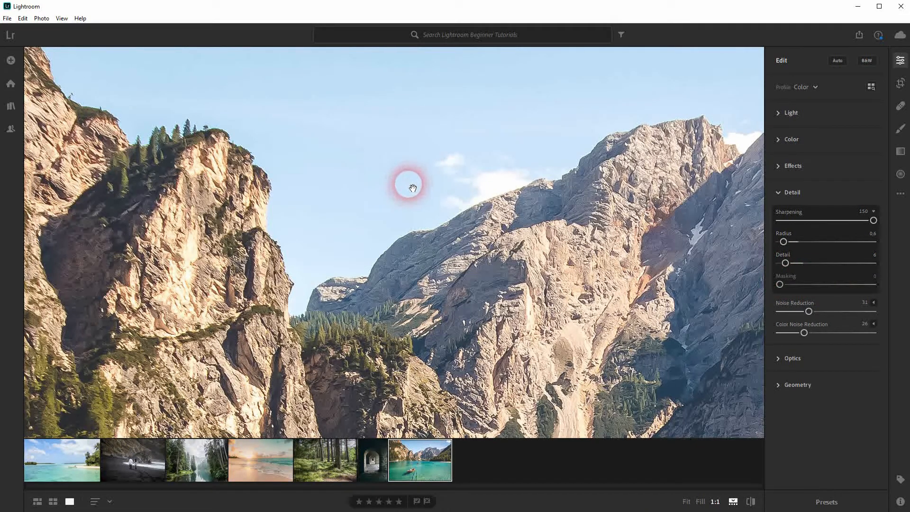
left_click(412, 207)
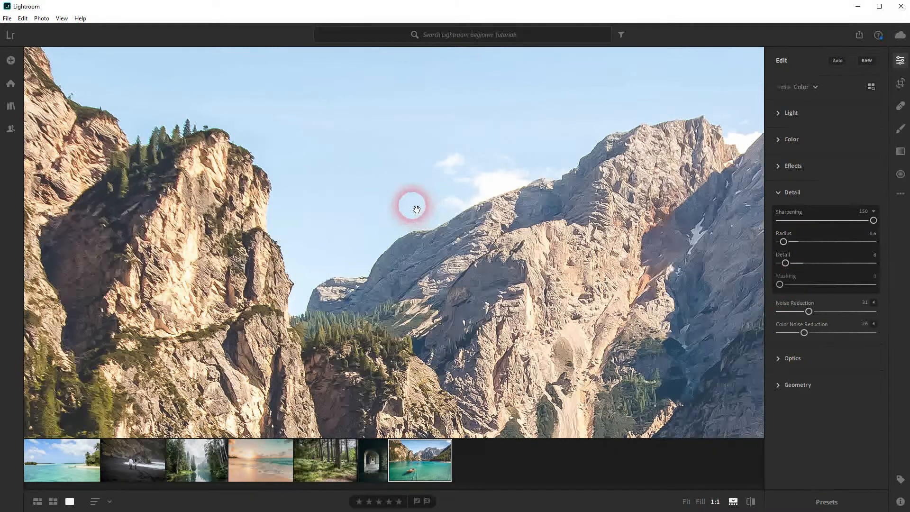
left_click(415, 208)
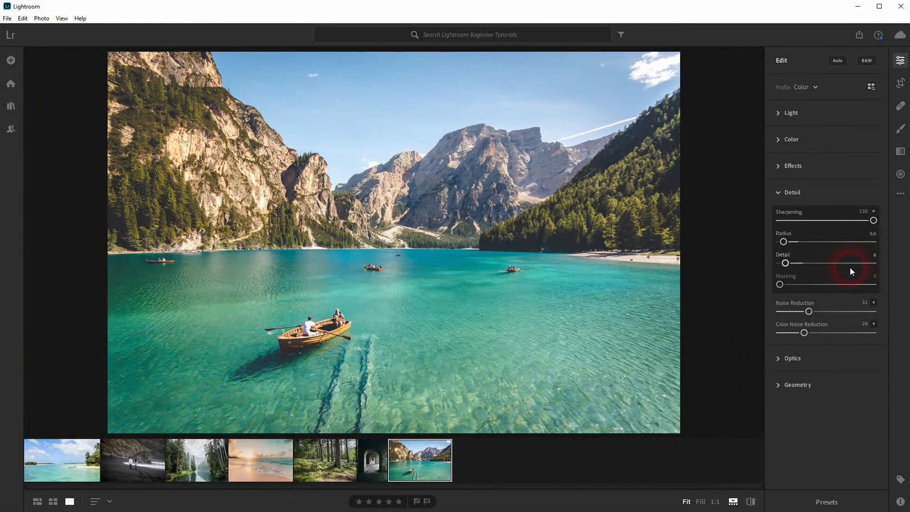
- Set sharpening Masking to 39 and lower Sharpening to 72 on the zoomed mountain view
left_click_drag(782, 286, 817, 289)
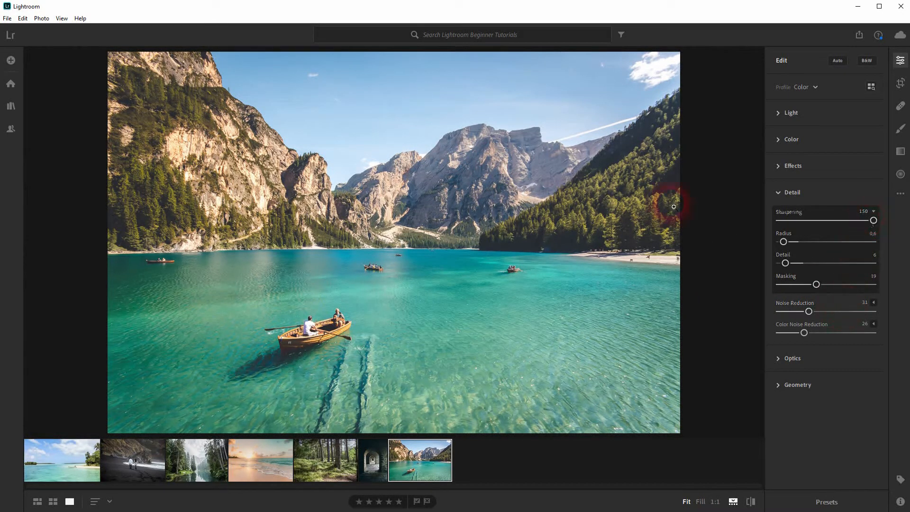
left_click(334, 176)
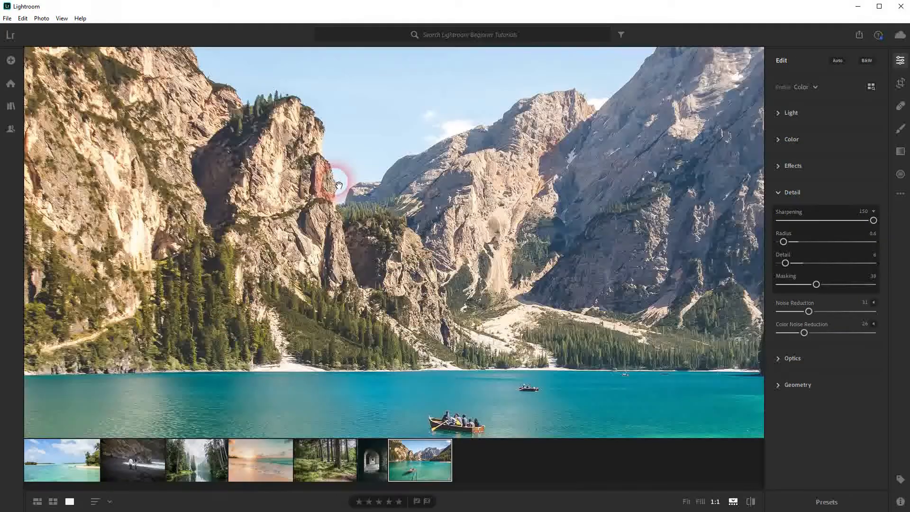
left_click_drag(384, 191, 304, 252)
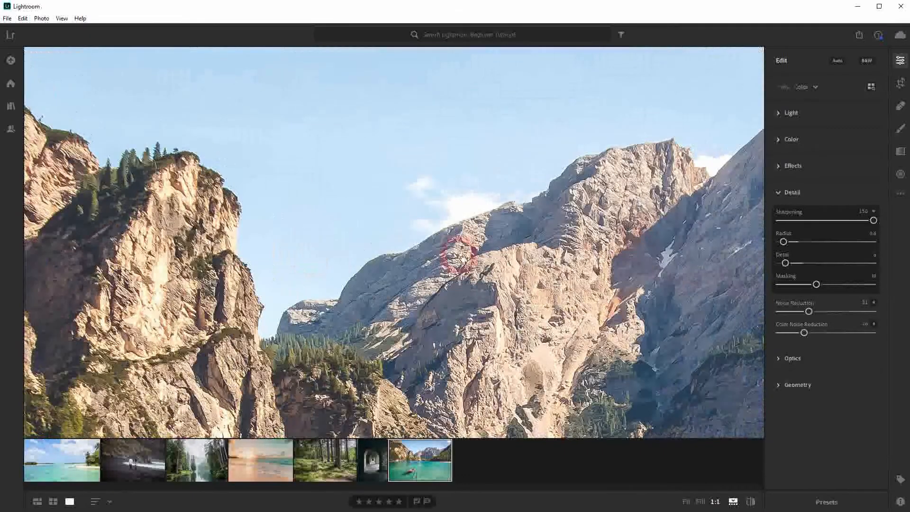
left_click_drag(874, 223, 824, 220)
left_click(382, 230)
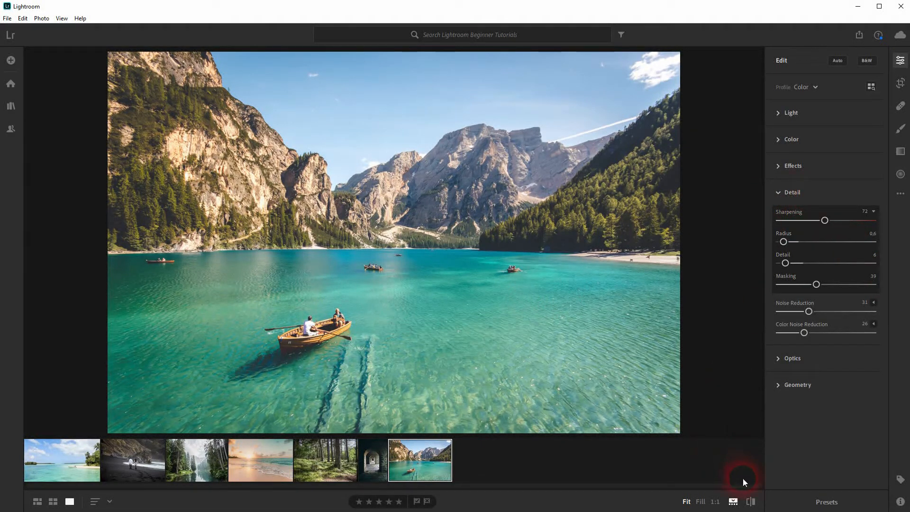
- Toggle between the original and the edited photo to compare the detail adjustments
left_click(750, 501)
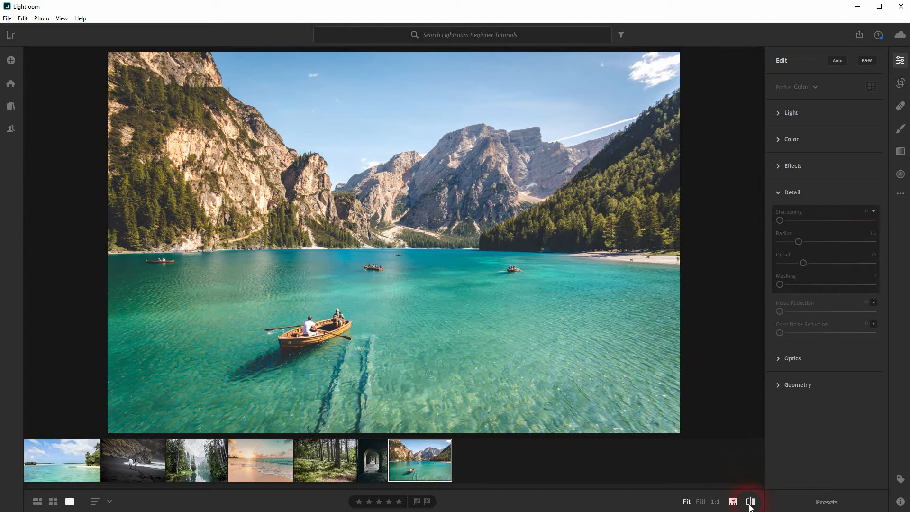
left_click(750, 504)
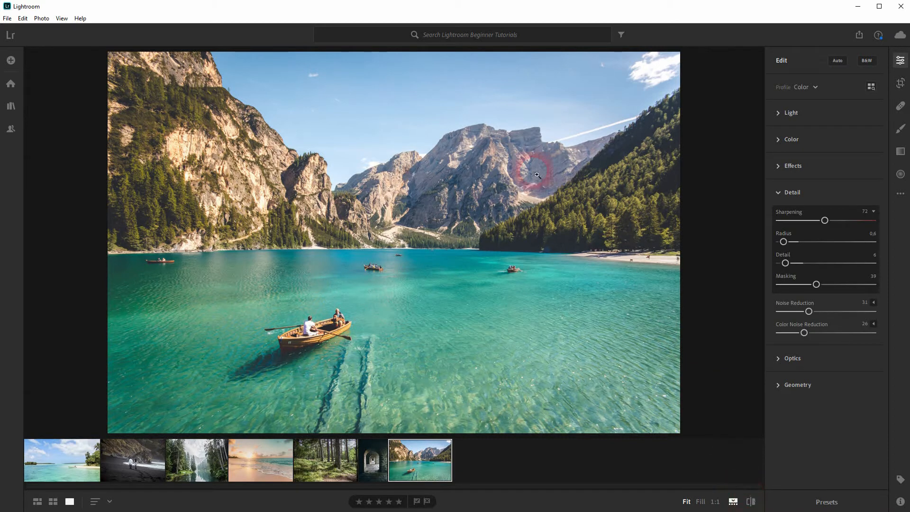
left_click_drag(336, 188, 368, 264)
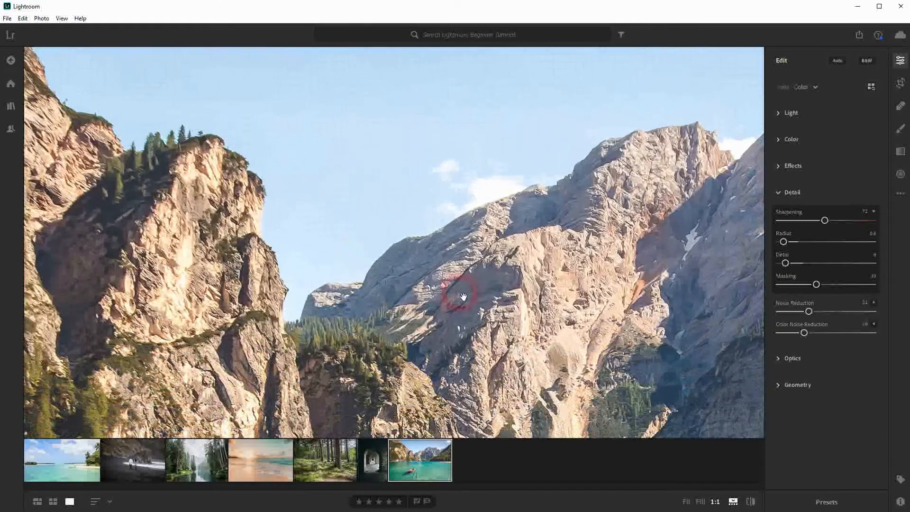
left_click(749, 501)
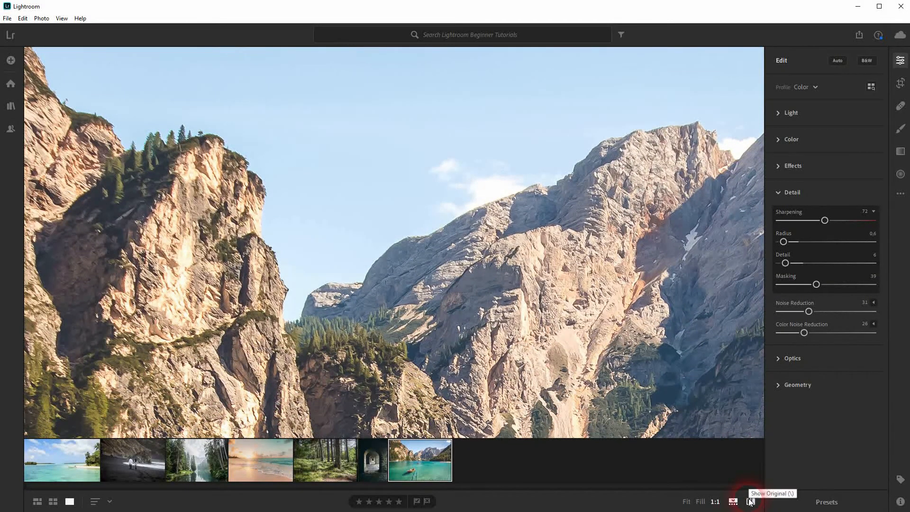
left_click(749, 501)
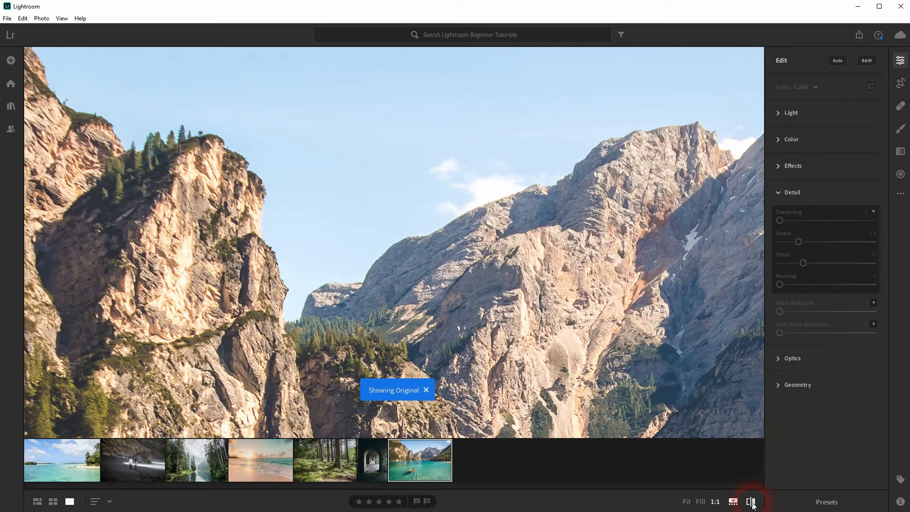
left_click(751, 502)
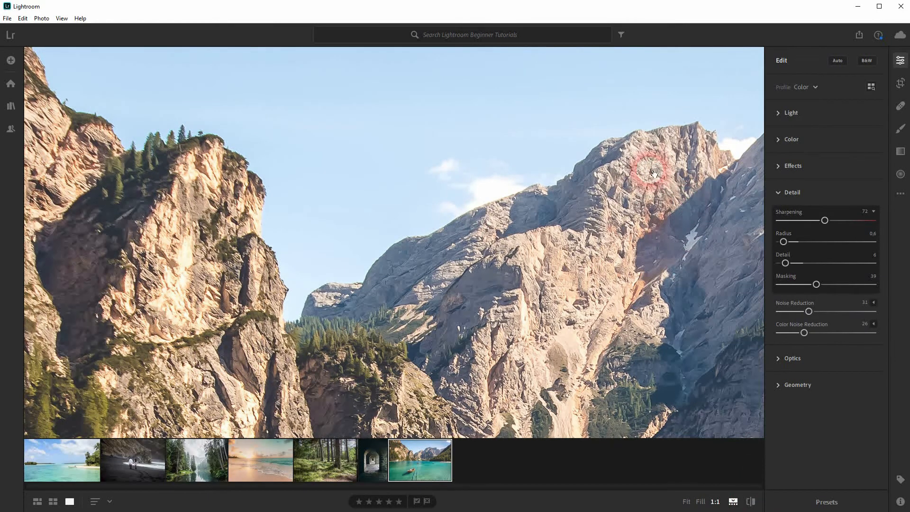
left_click(751, 501)
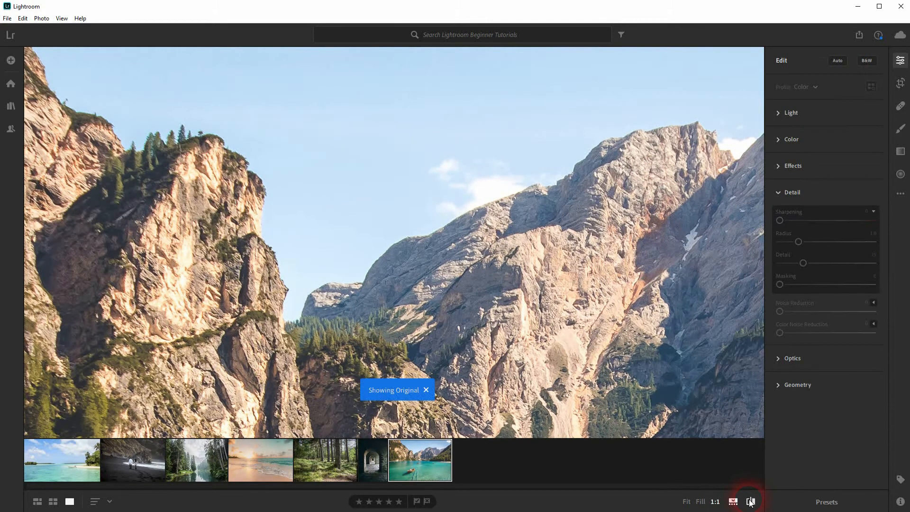
left_click(750, 501)
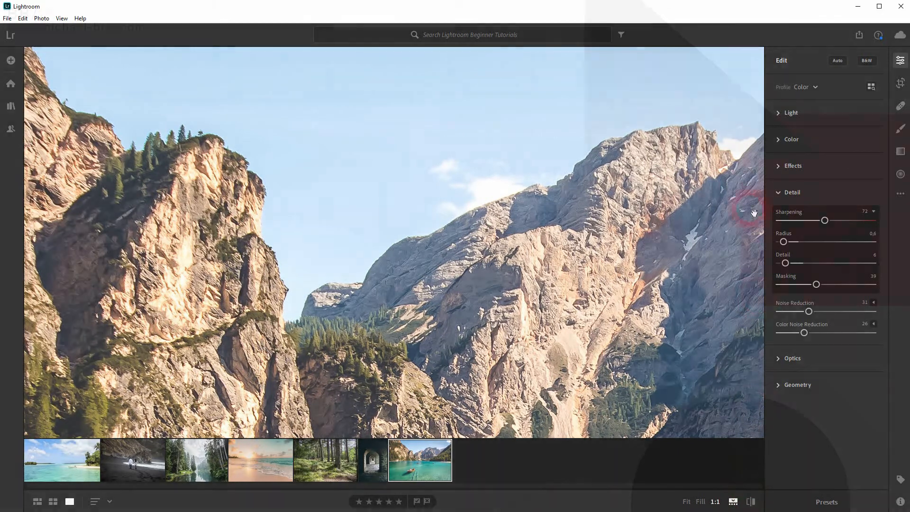